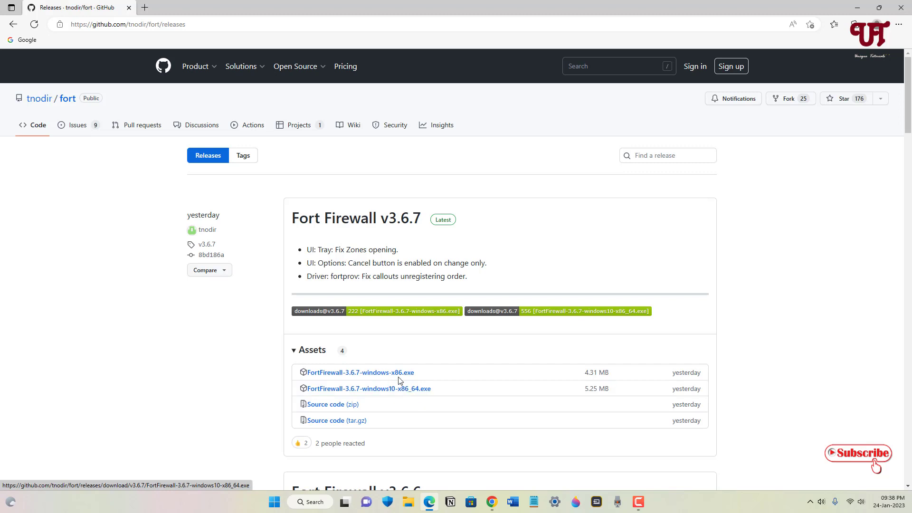
Download FortFirewall-3.6.7-windows10-x86_64.exe from the v3.6.7 release assets and show it in its folder, closing the browser
left_click(403, 392)
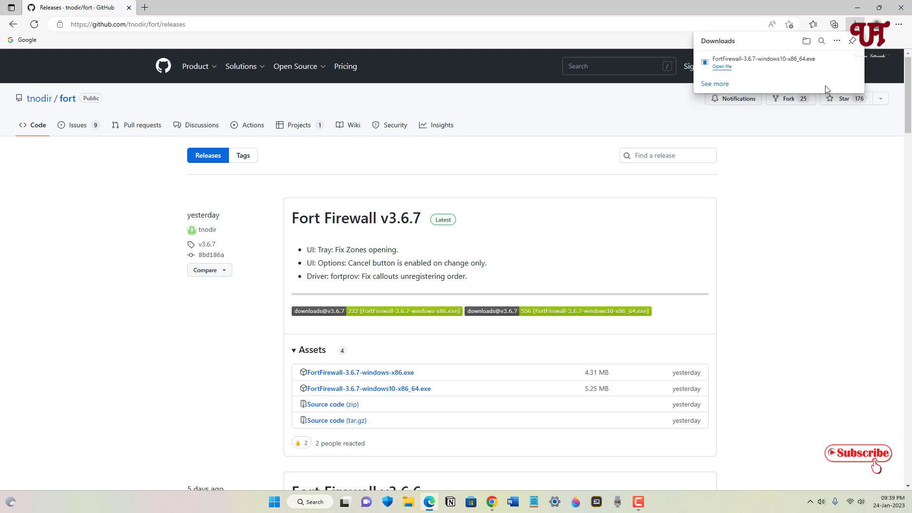
left_click(826, 66)
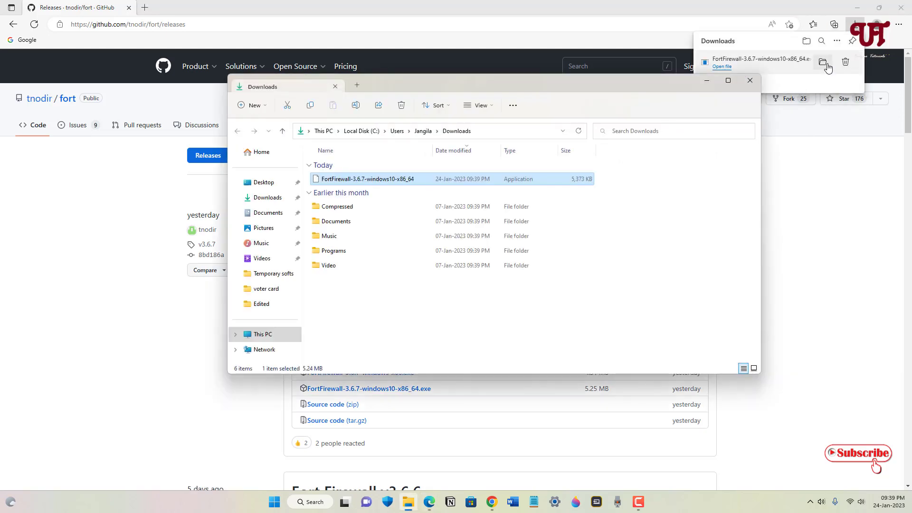
left_click(909, 5)
left_click(909, 5)
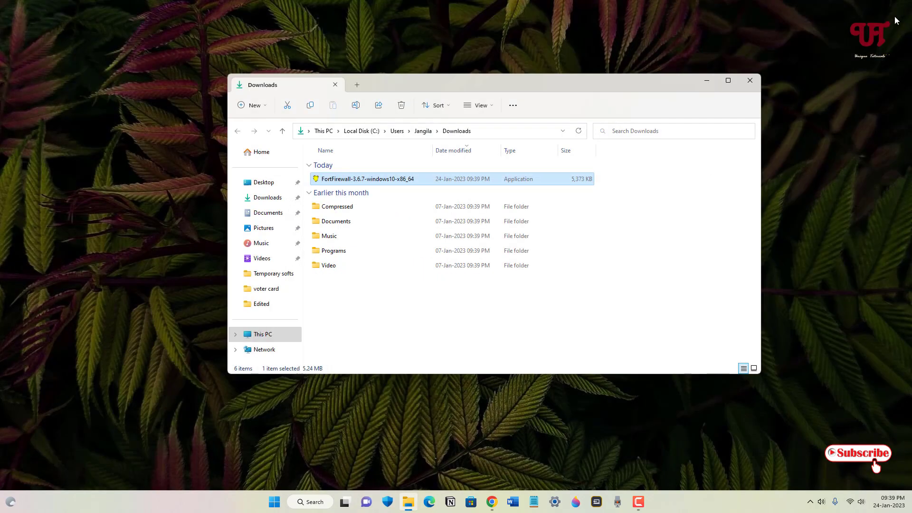
Run the downloaded Fort Firewall installer and complete the setup with the default destination folder and default additional tasks
double_click(342, 180)
left_click(468, 270)
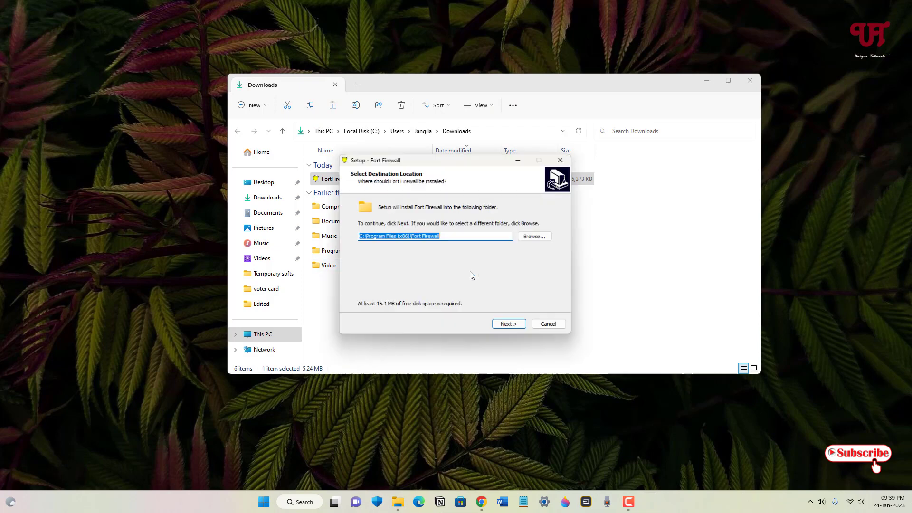
left_click(749, 80)
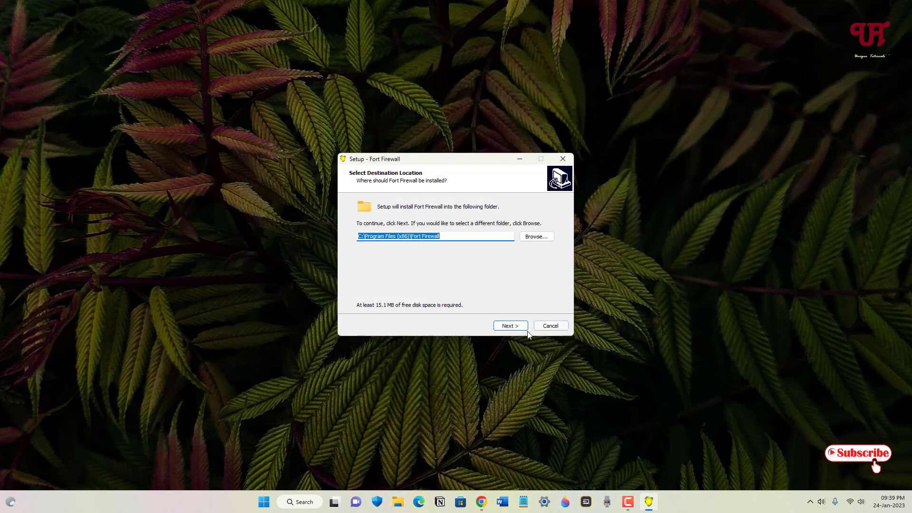
left_click(515, 327)
left_click(515, 329)
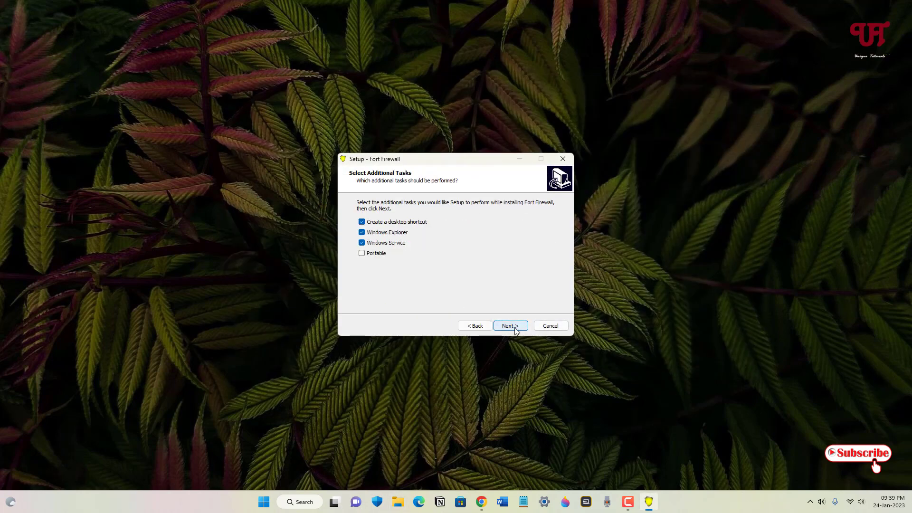
left_click(515, 326)
left_click(509, 326)
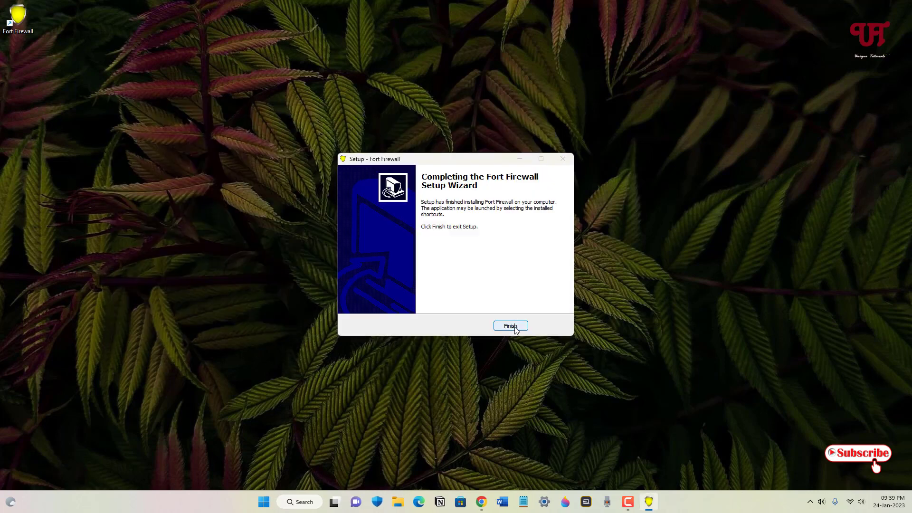
left_click(510, 326)
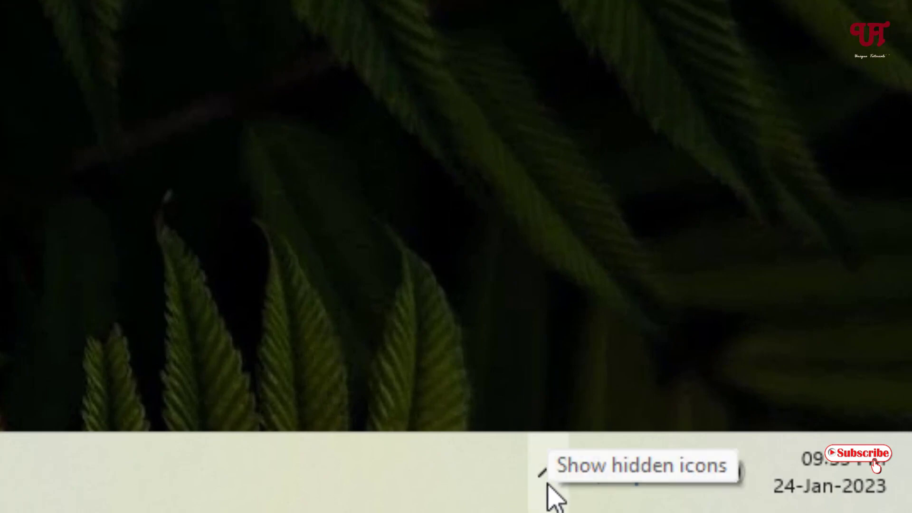
Open the Programs window of Fort Firewall from its hidden background icon
left_click(547, 475)
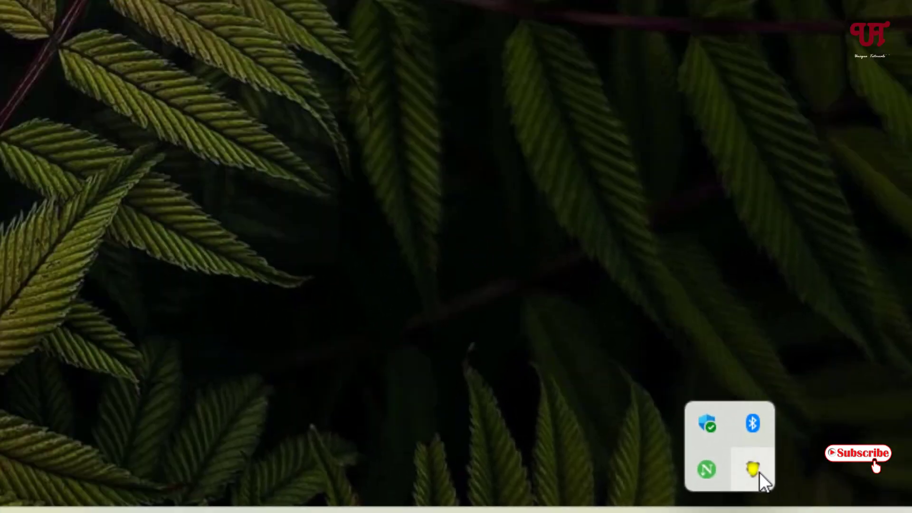
left_click(589, 382)
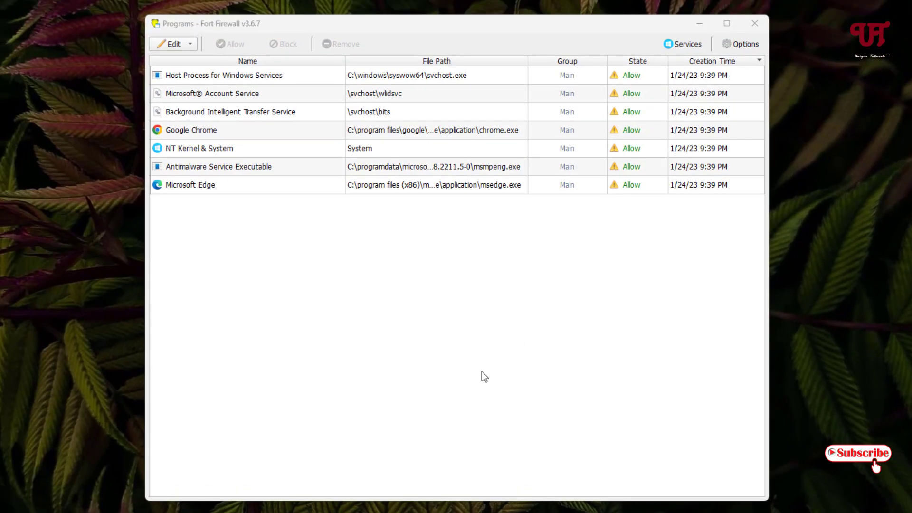
left_click(487, 268)
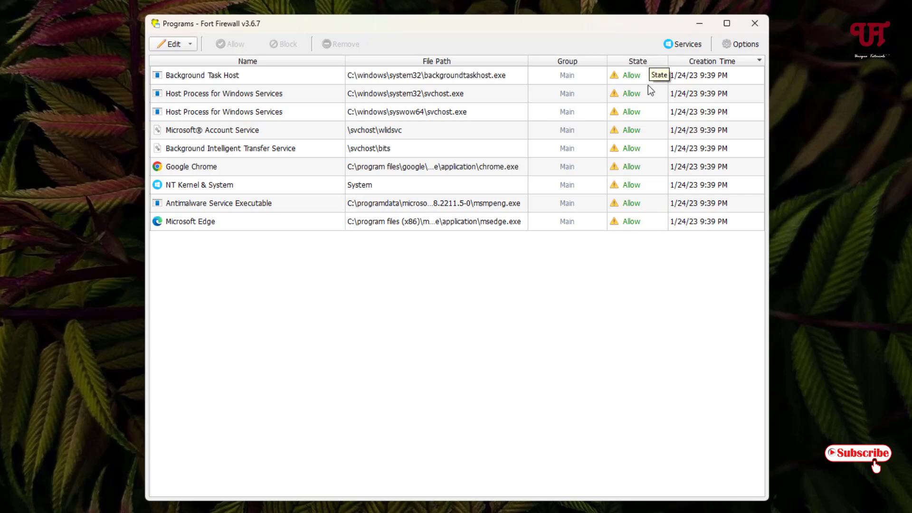
Edit the Google Chrome entry in the program list and set its access to Block
double_click(629, 168)
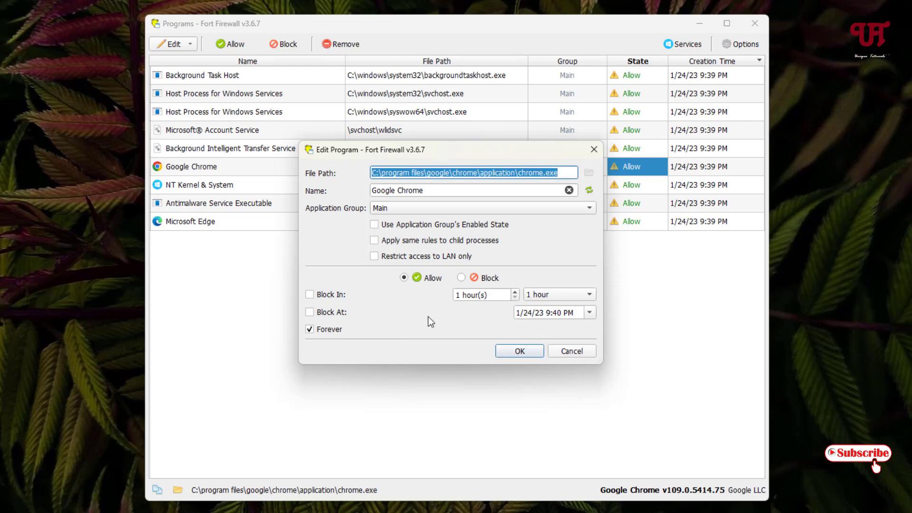
left_click(461, 278)
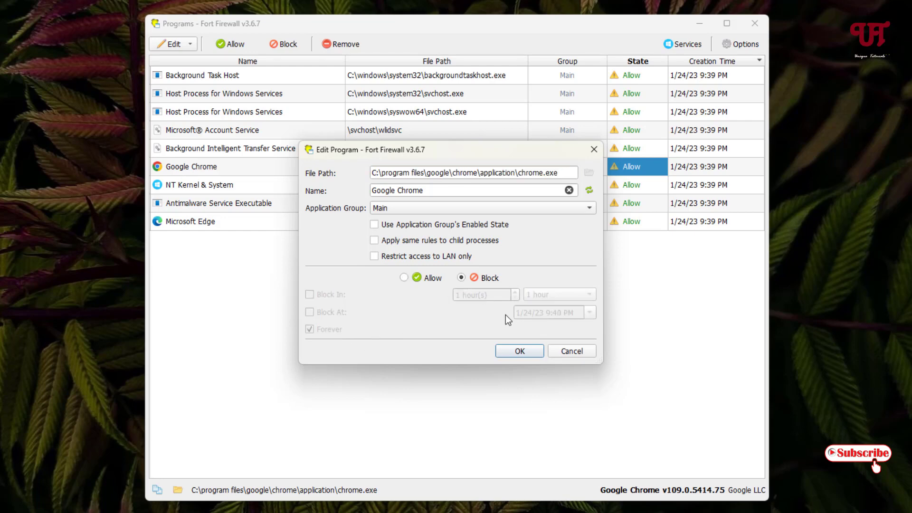
left_click(519, 352)
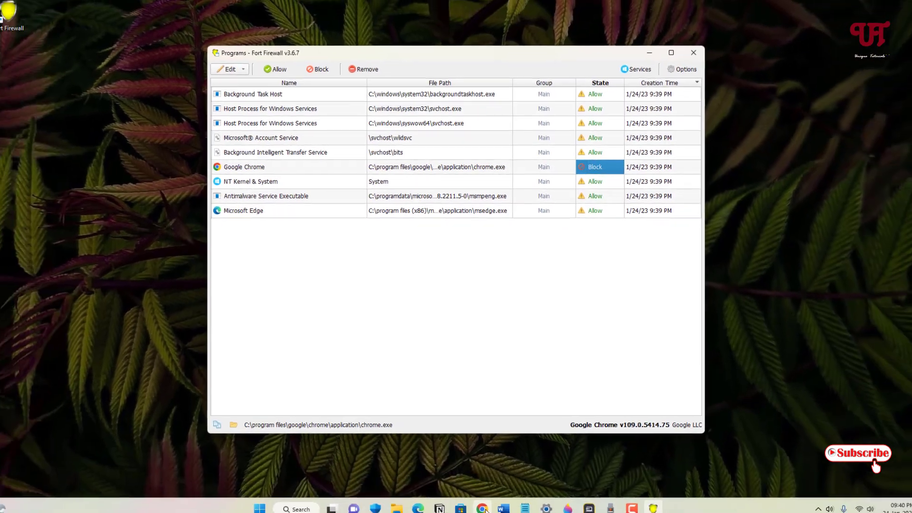
Switch to Google Chrome and reload google.com to test whether the browser can reach the internet
left_click(481, 502)
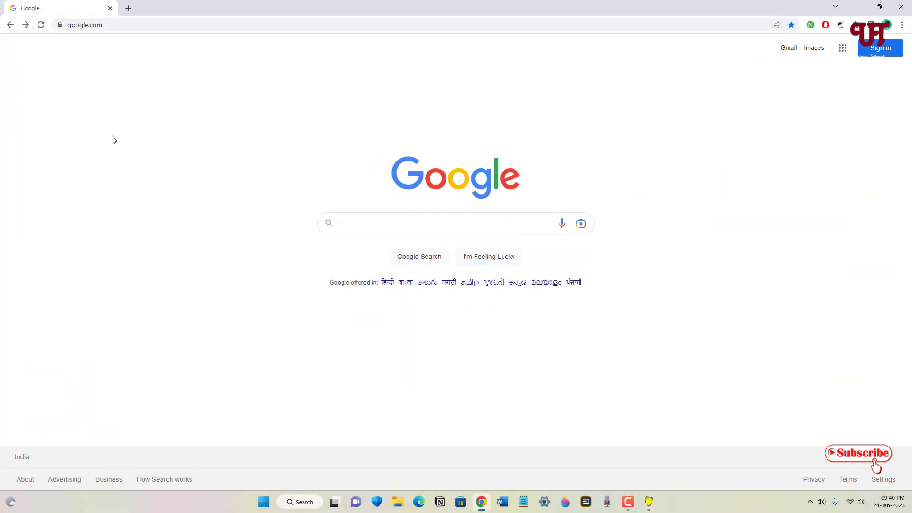
left_click(40, 27)
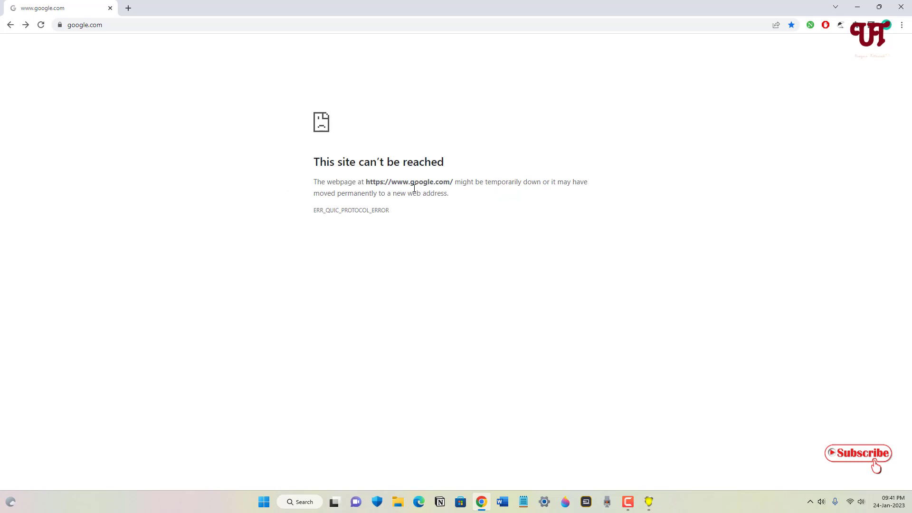
left_click(41, 25)
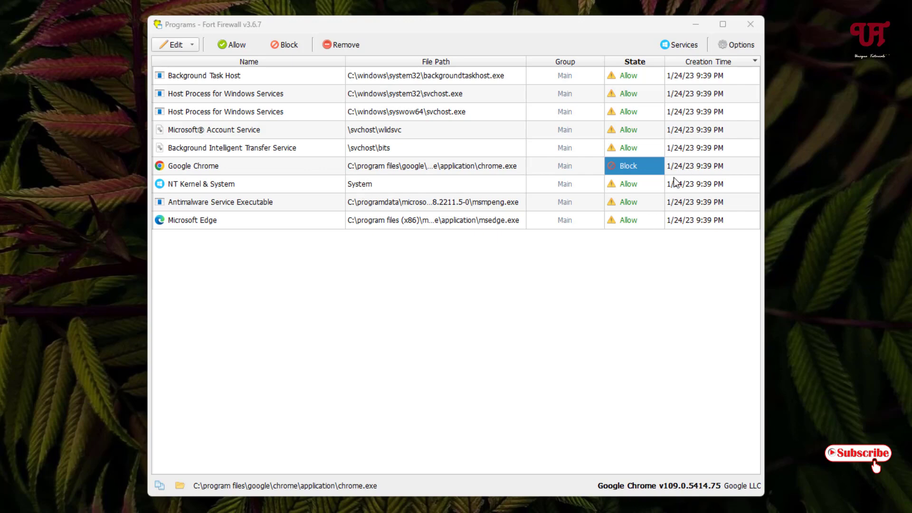
Add a new program entry for C:/Program Files/Google/Chrome/Application/chrome.exe with its access set to Block
left_click(189, 45)
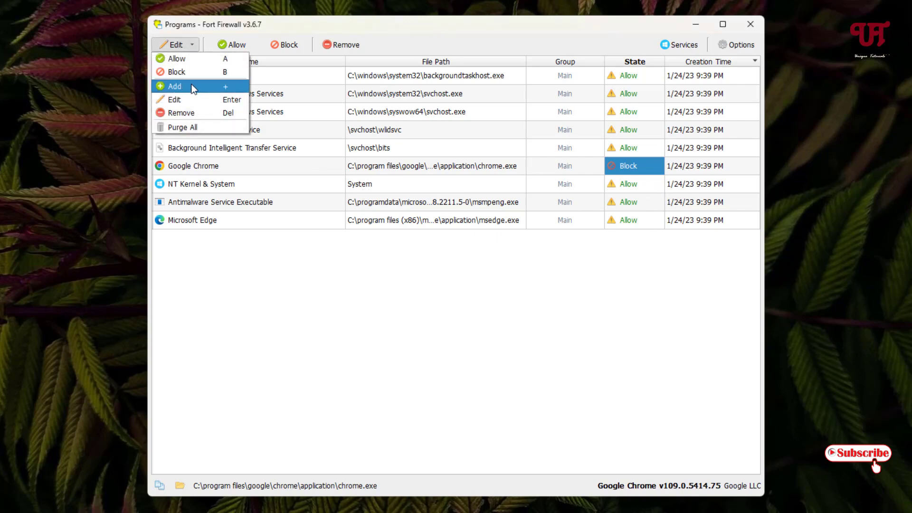
left_click(177, 87)
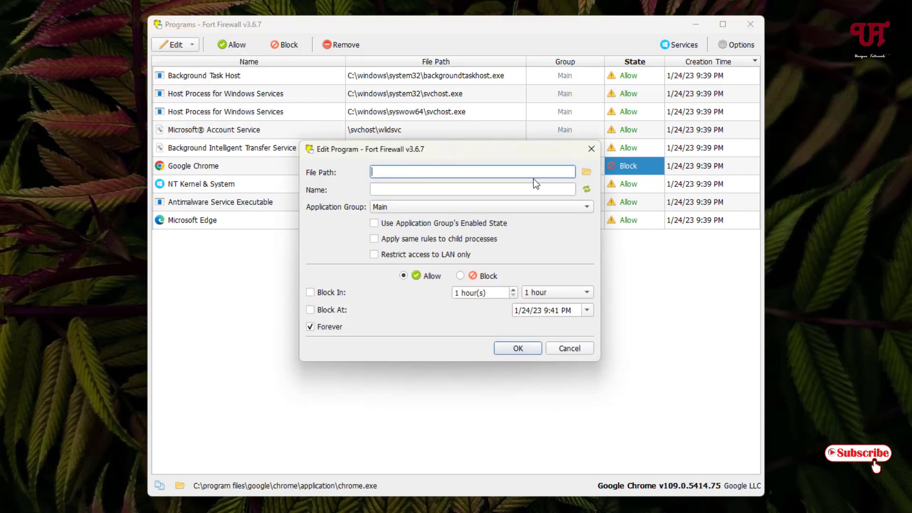
left_click(587, 174)
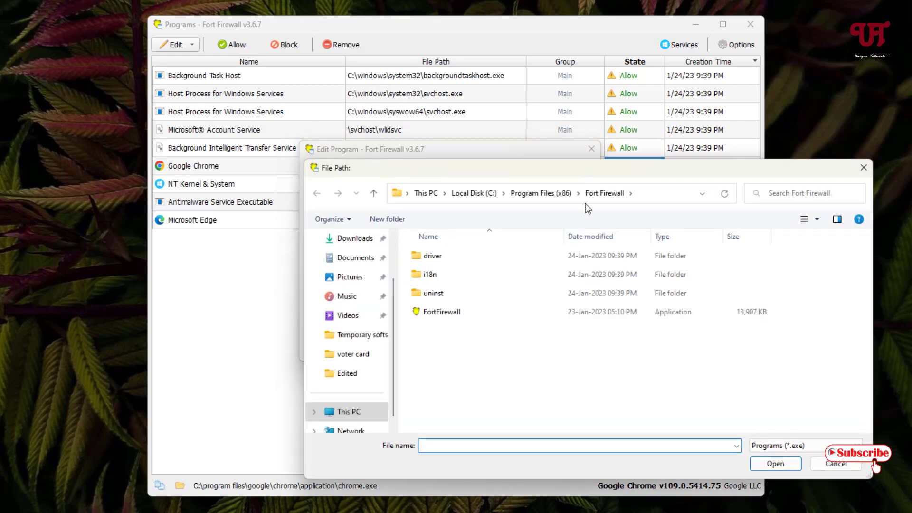
left_click(369, 410)
double_click(480, 268)
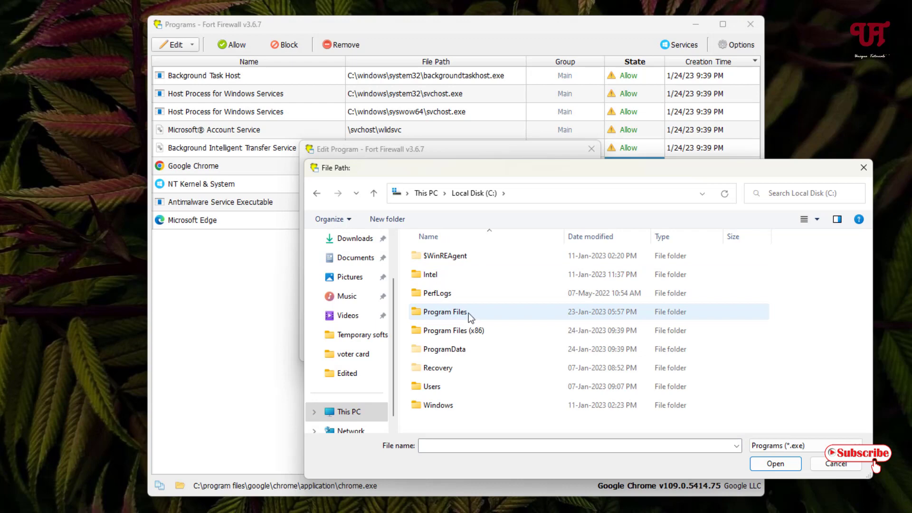
double_click(444, 313)
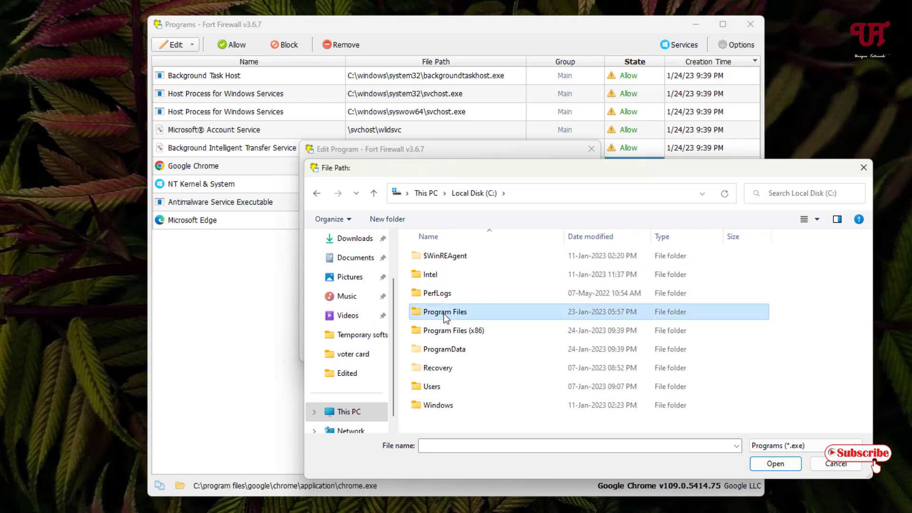
double_click(435, 349)
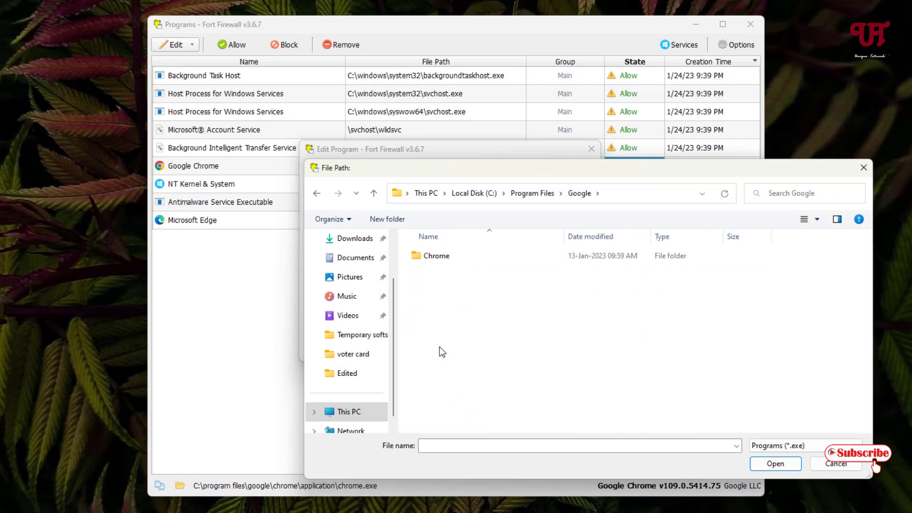
double_click(442, 262)
double_click(443, 261)
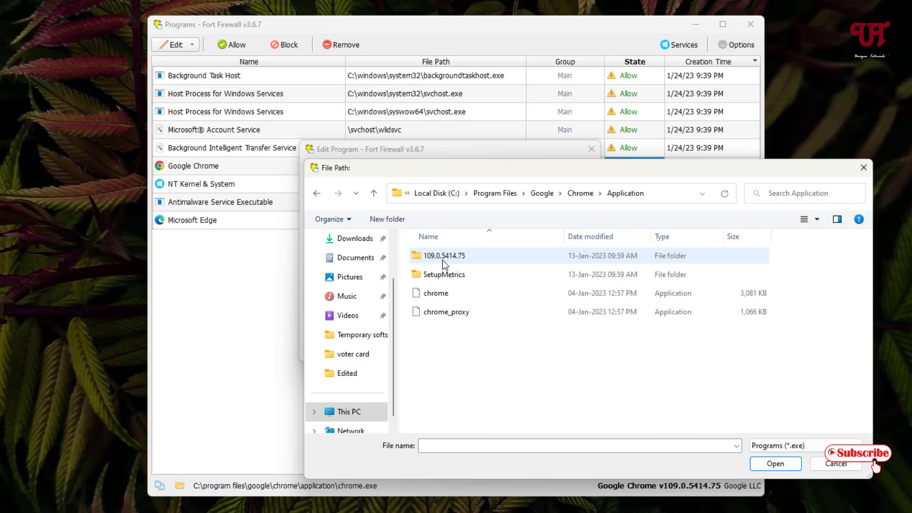
left_click(449, 293)
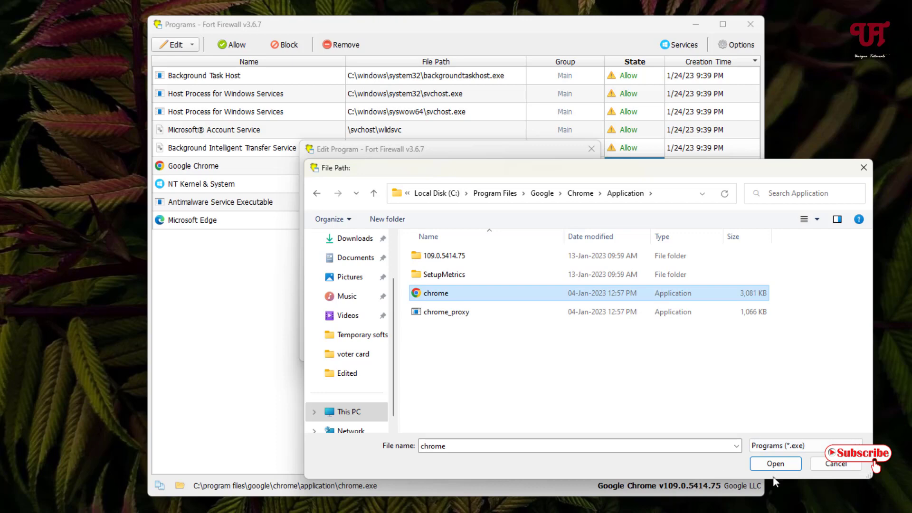
left_click(775, 463)
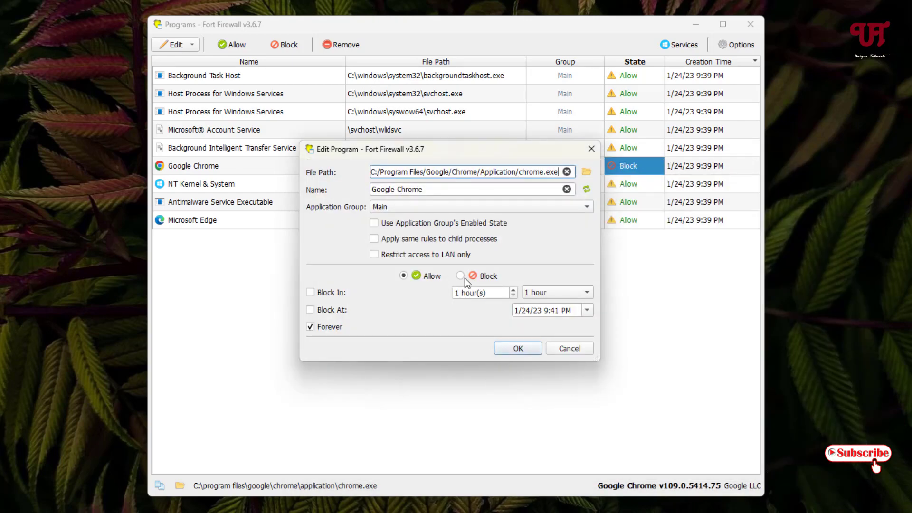
left_click(461, 277)
left_click(521, 347)
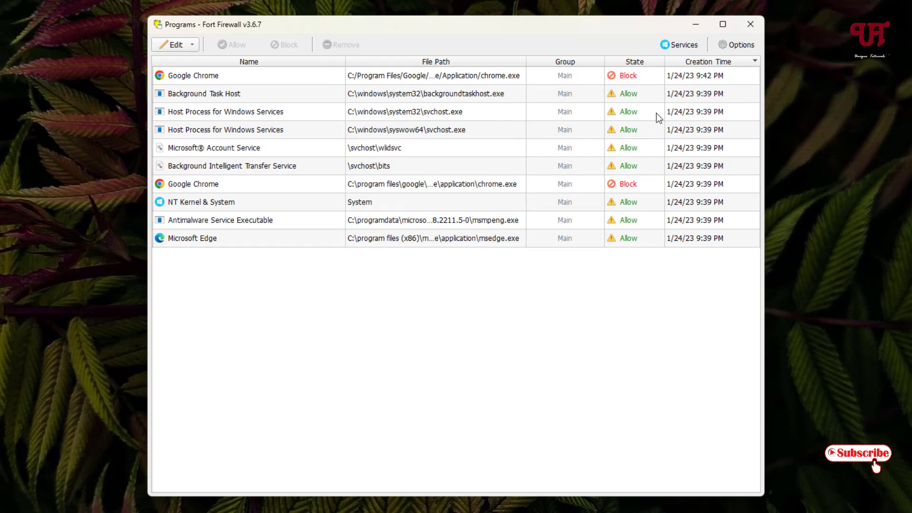
Set both Google Chrome entries in the program list to Allow
double_click(630, 79)
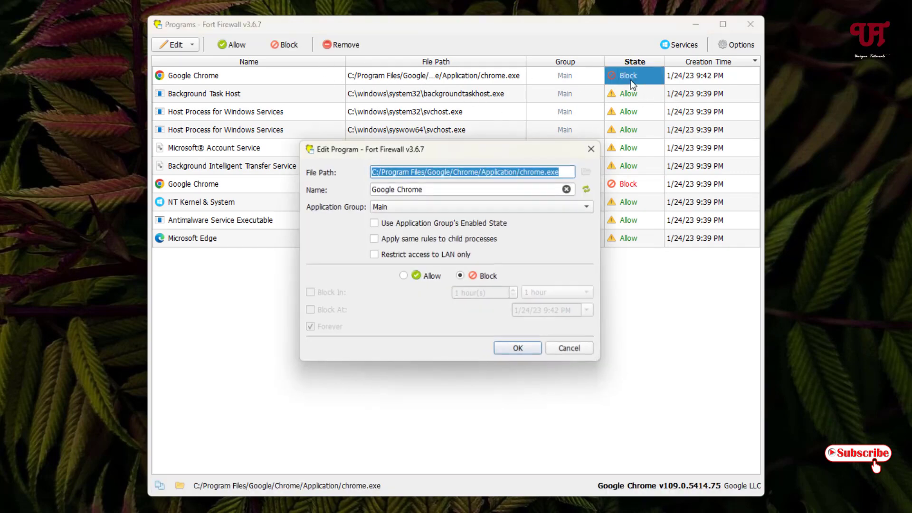
left_click(415, 279)
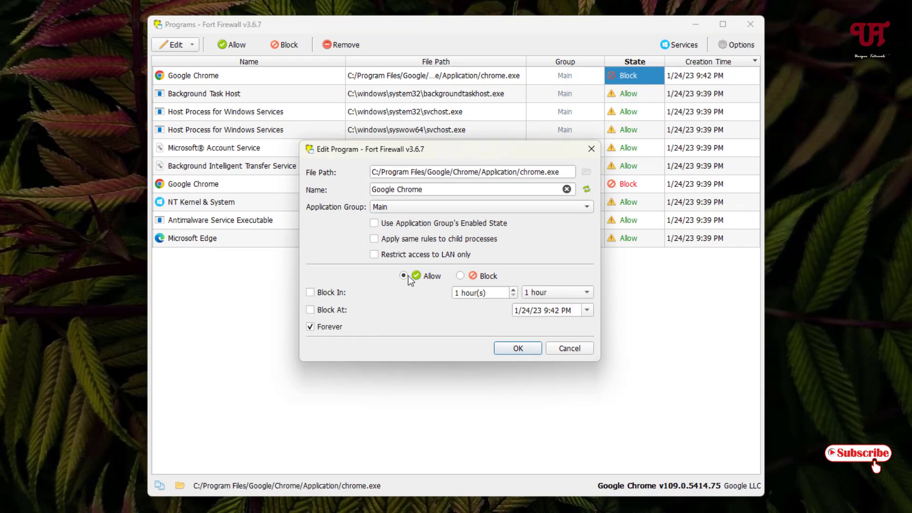
left_click(518, 347)
double_click(627, 184)
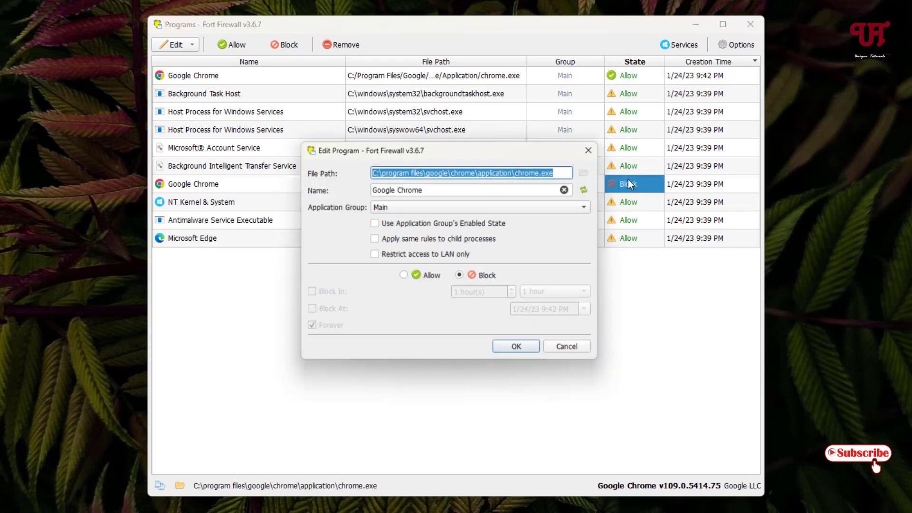
left_click(405, 278)
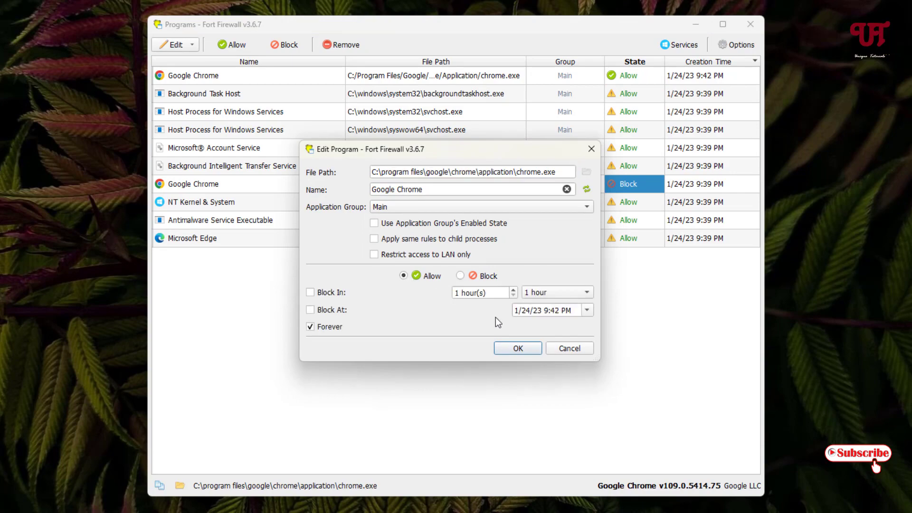
left_click(521, 346)
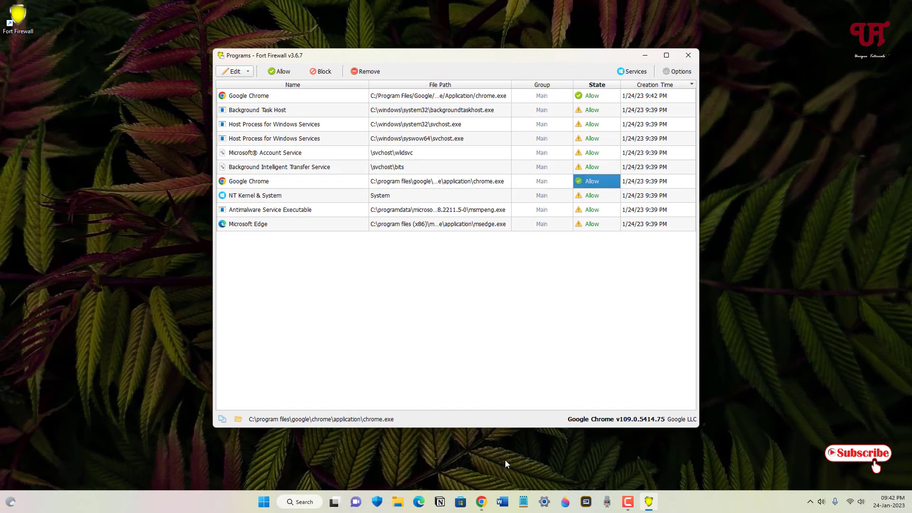
Test web access in Google Chrome by opening Google Images and returning to the home page, closing the browser and the firewall's Programs window
left_click(481, 502)
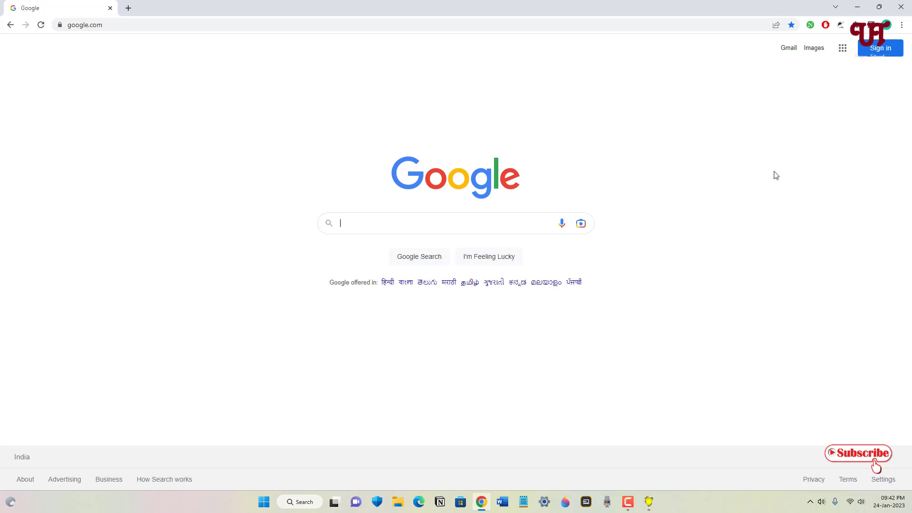
left_click(813, 48)
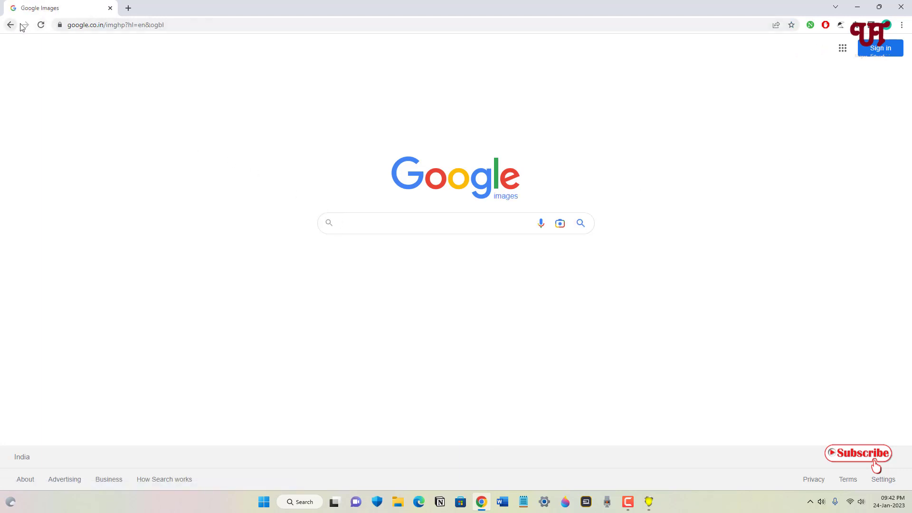
left_click(41, 25)
left_click(9, 25)
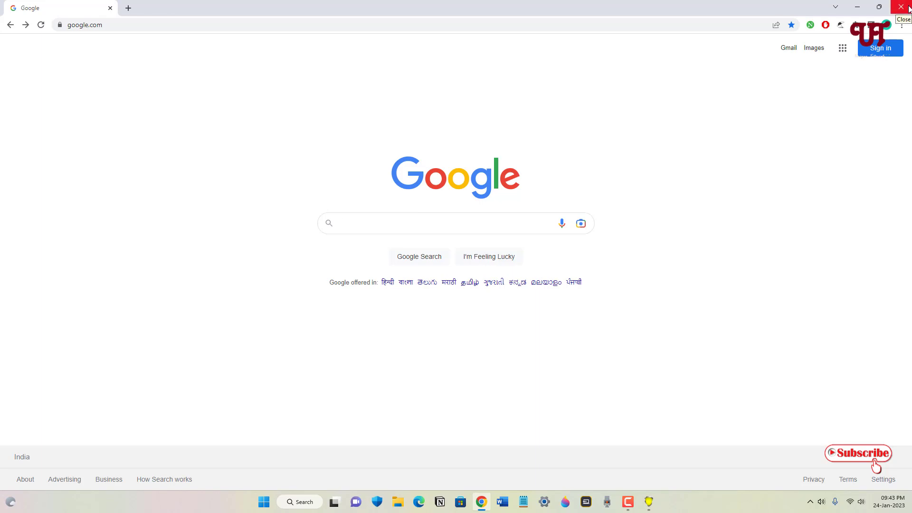
left_click(900, 7)
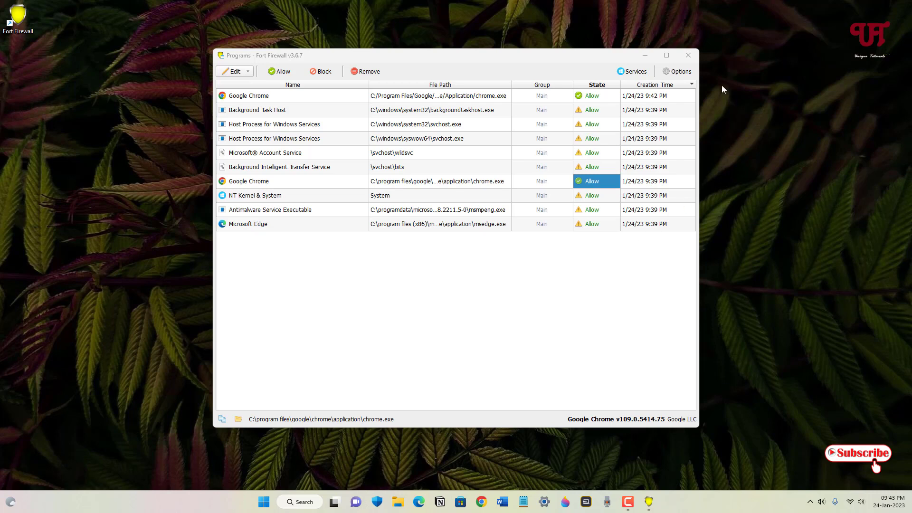
left_click(689, 56)
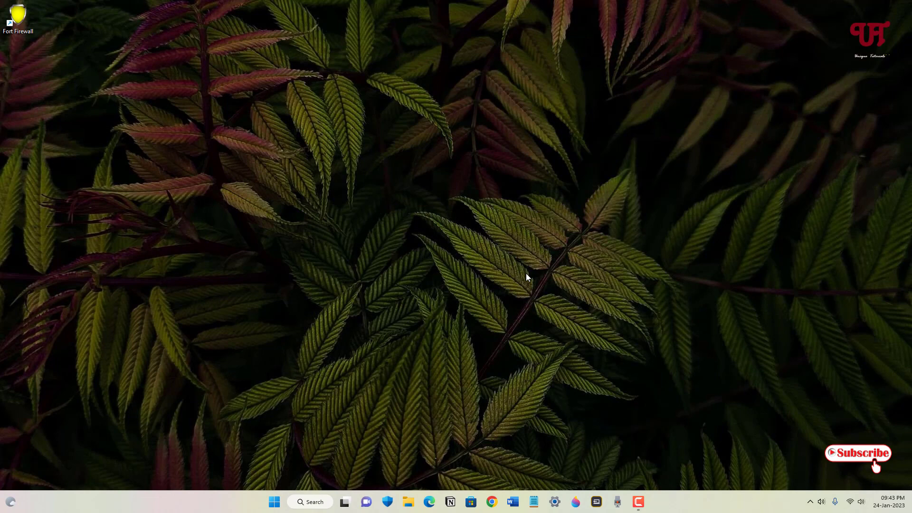